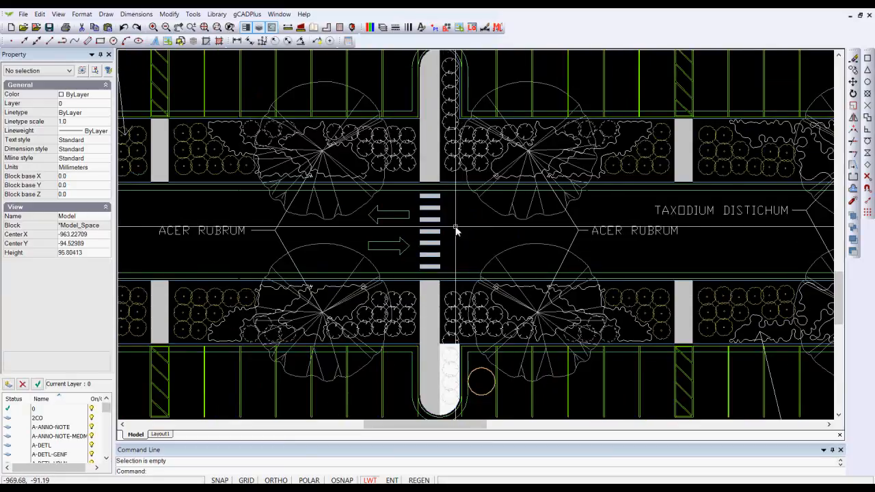
Step: Select a middle crosswalk stripe and check which object types its parts belong to, then clear the selection
scroll(452, 230, up, 3)
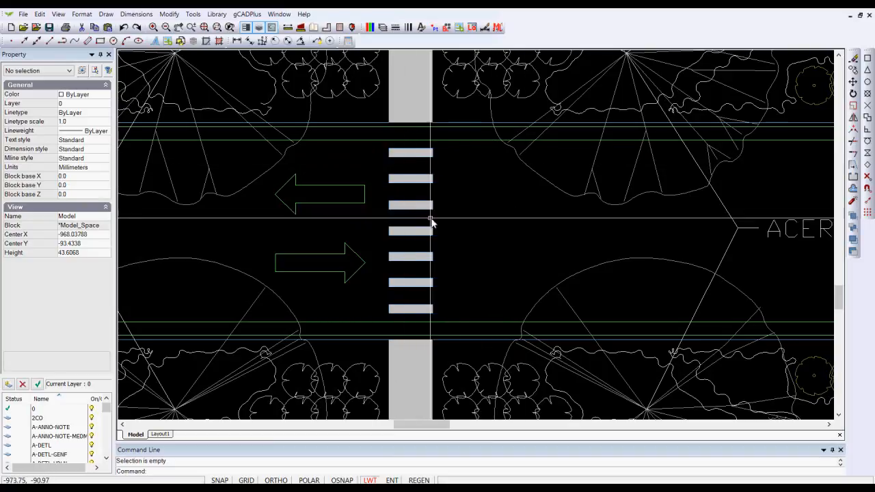
scroll(418, 217, up, 1)
scroll(419, 217, up, 1)
scroll(433, 217, up, 1)
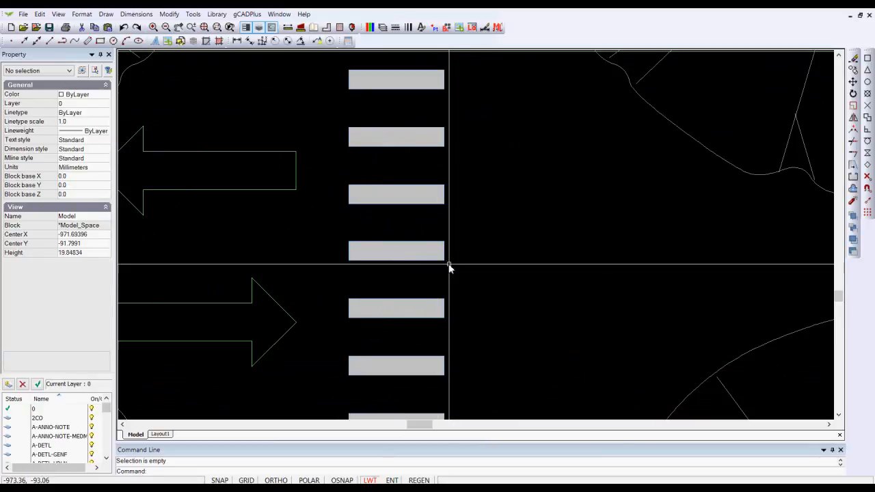
click(430, 233)
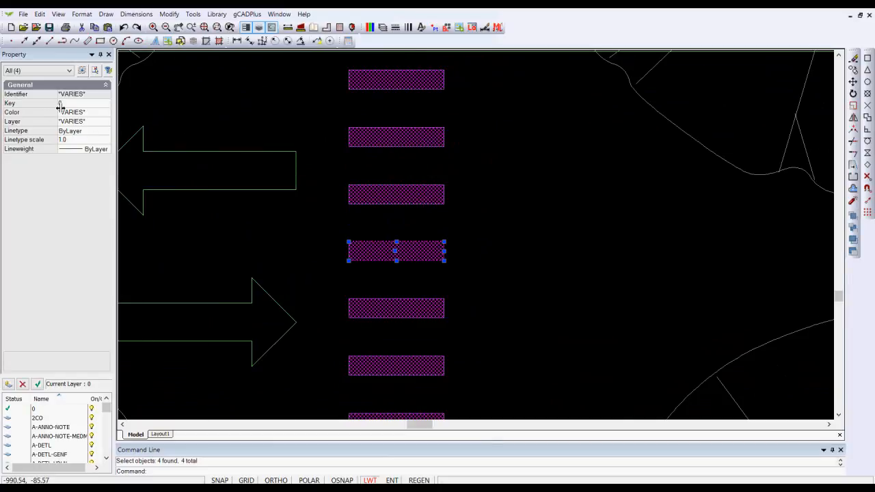
click(69, 72)
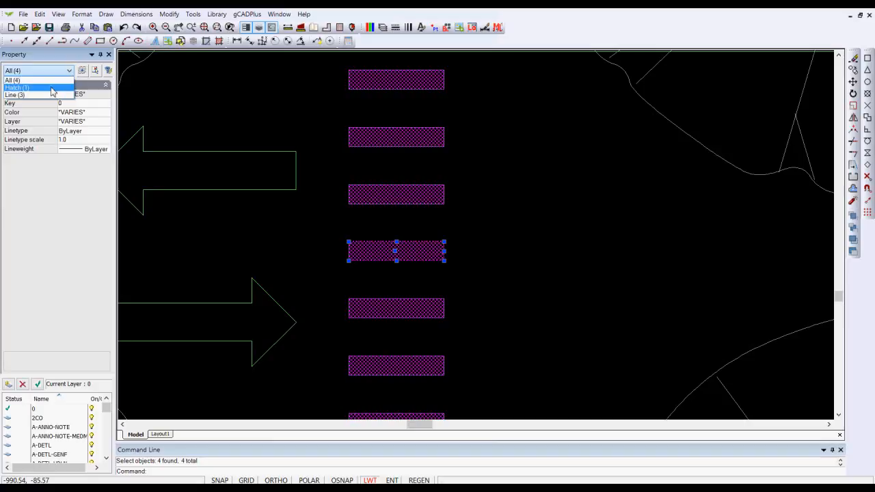
click(509, 168)
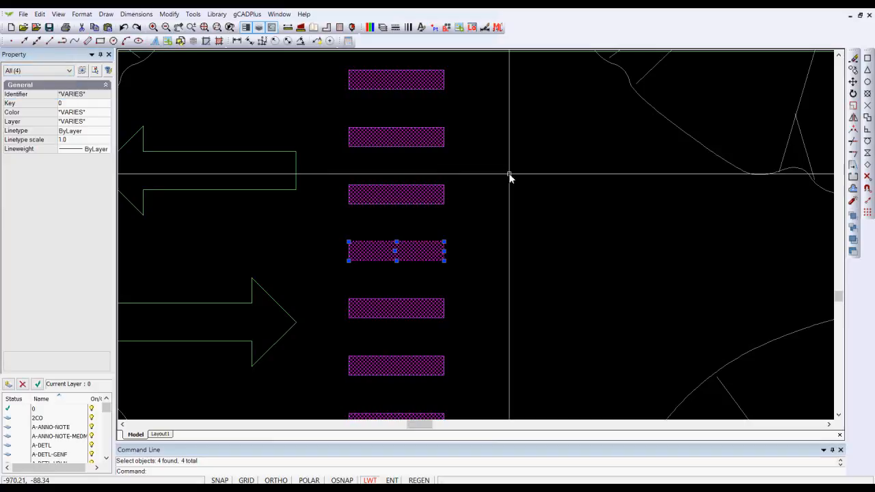
key(Escape)
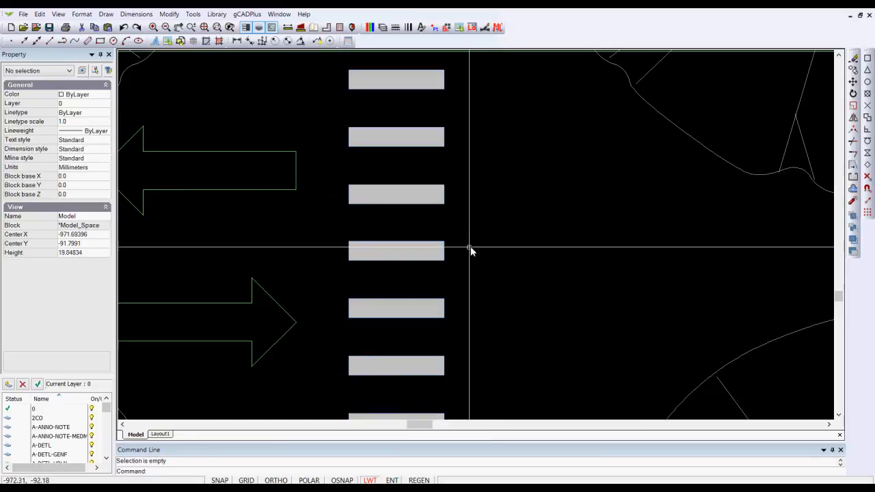
Step: Erase the solid hatch filling the crosswalk stripes, keeping the outline lines out of the selection
click(443, 250)
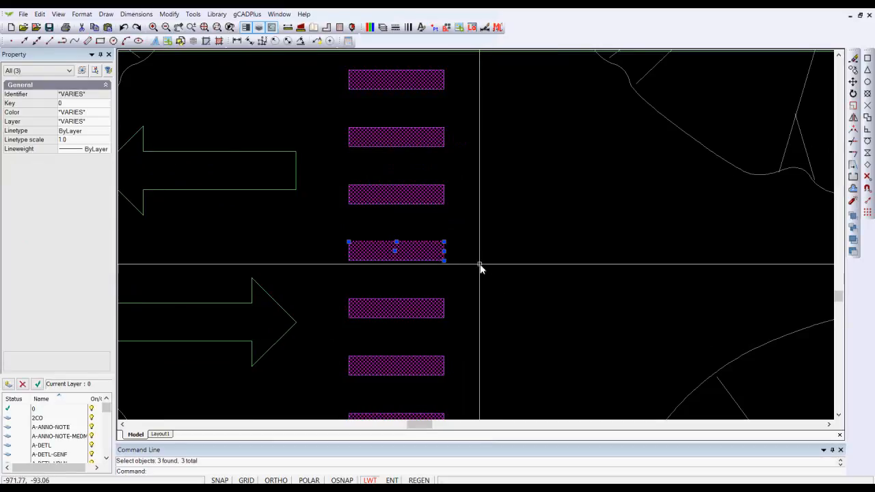
scroll(426, 246, up, 3)
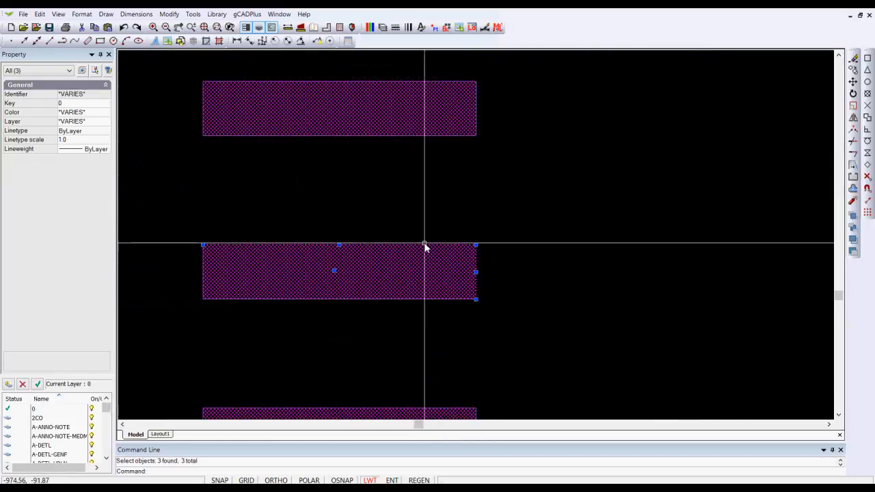
shift+click(428, 246)
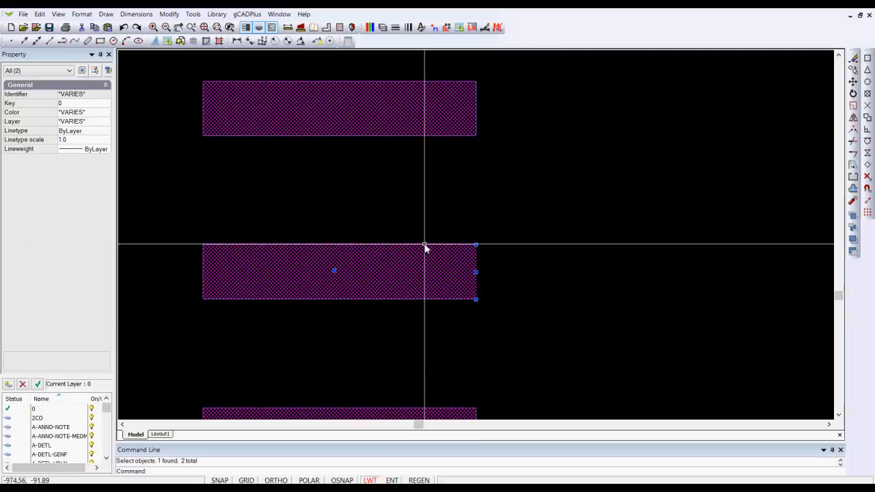
shift+click(477, 270)
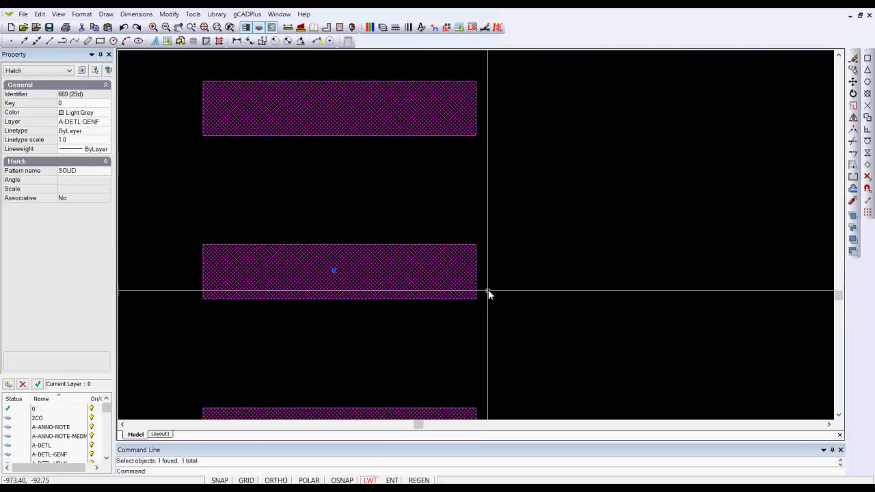
scroll(532, 283, down, 2)
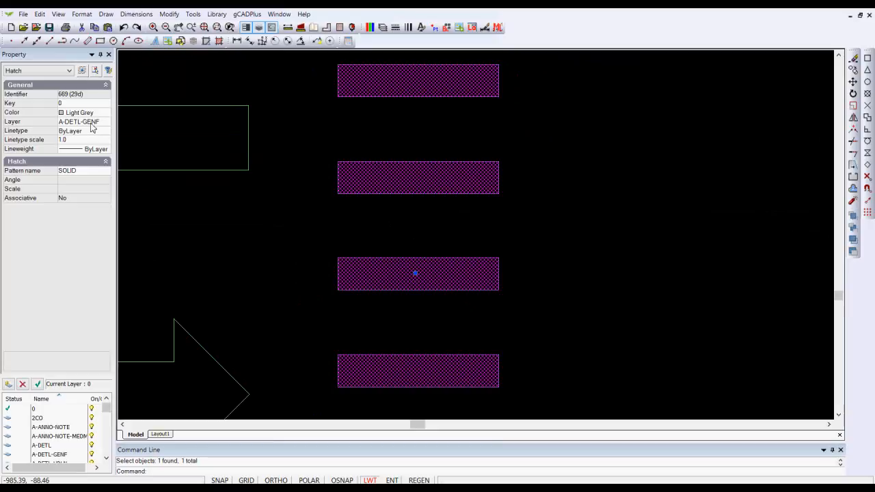
right_click(649, 234)
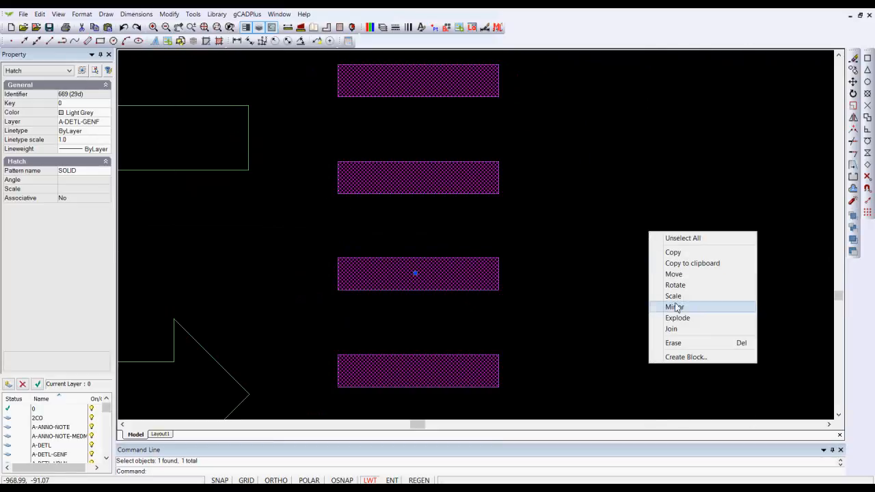
click(687, 343)
Step: Examine the properties of the four separate lines outlining the middle crosswalk stripe, then clear the selection
scroll(598, 244, up, 3)
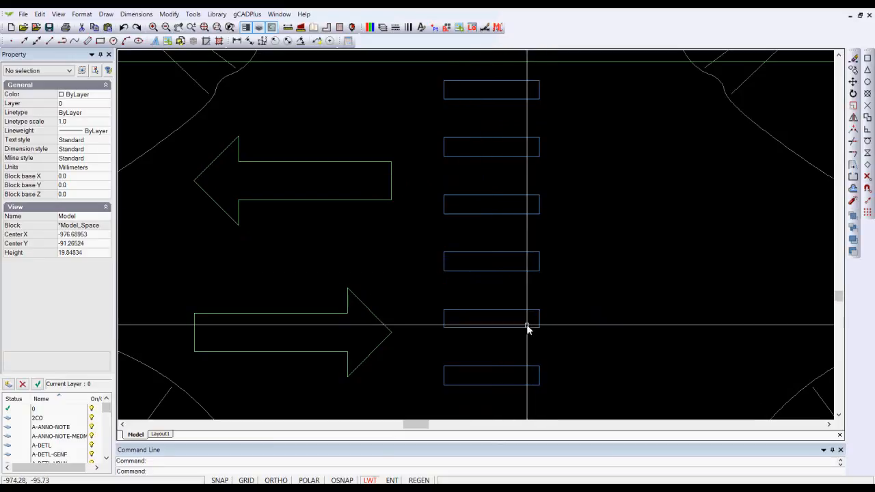
scroll(527, 328, down, 1)
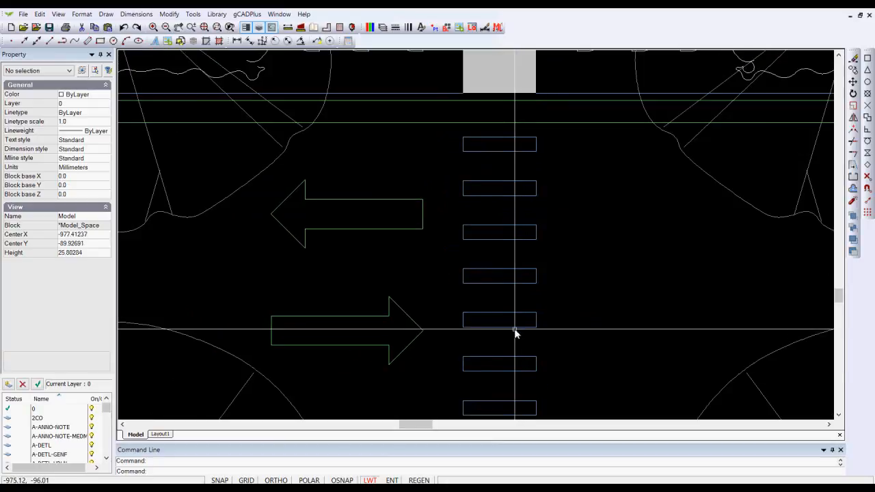
click(499, 284)
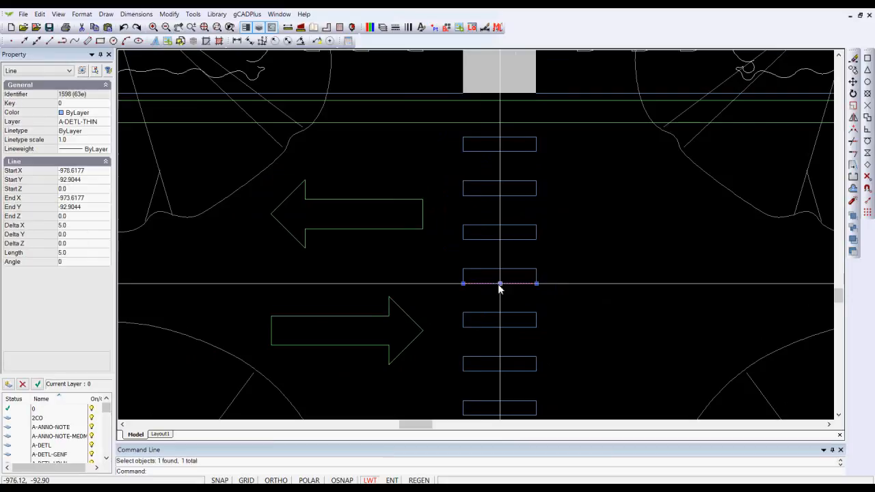
click(537, 276)
click(527, 269)
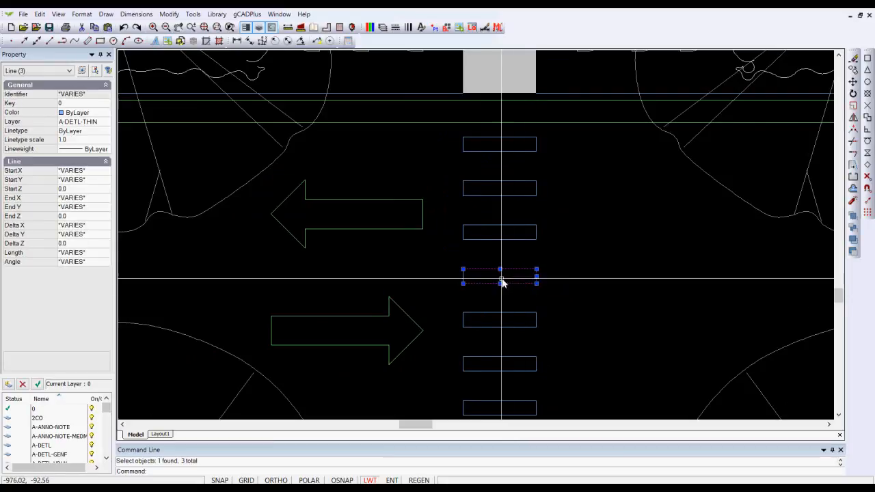
click(463, 280)
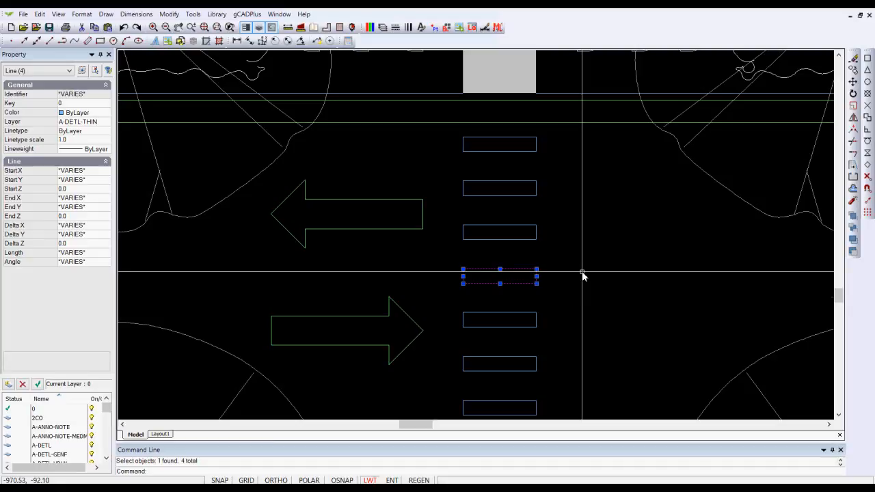
scroll(574, 304, down, 2)
middle_drag(586, 355, 573, 271)
scroll(564, 276, up, 3)
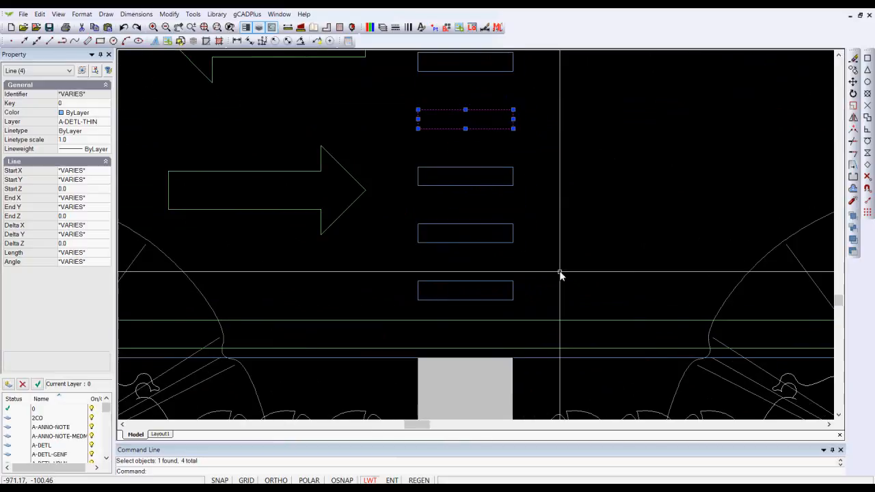
key(Escape)
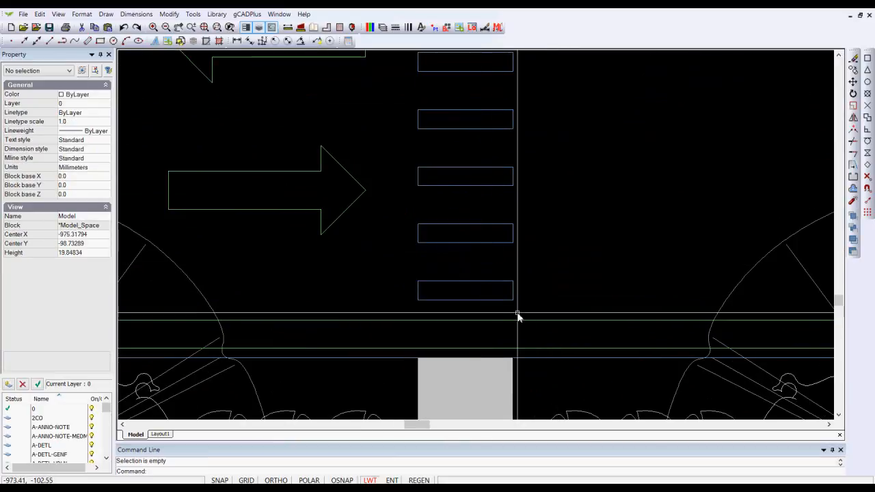
Step: Join the four outline lines of the lowest crosswalk stripe into a single polyline
drag(524, 311, 409, 278)
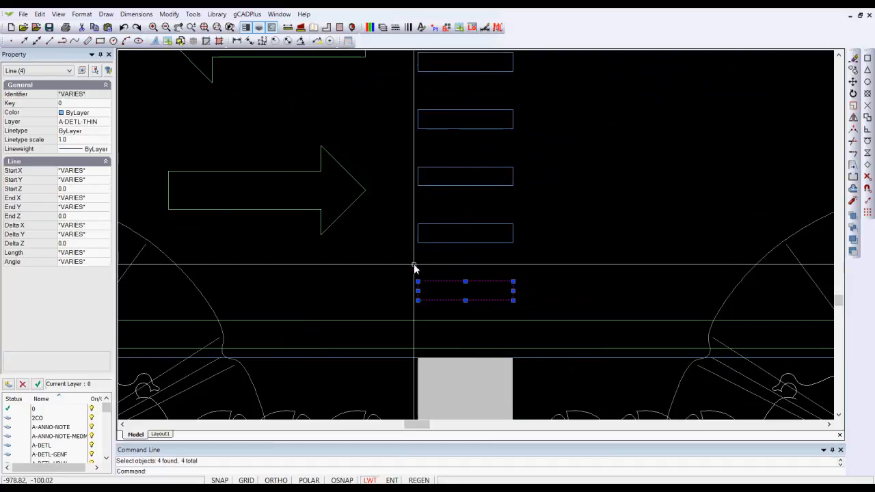
right_click(407, 265)
click(449, 372)
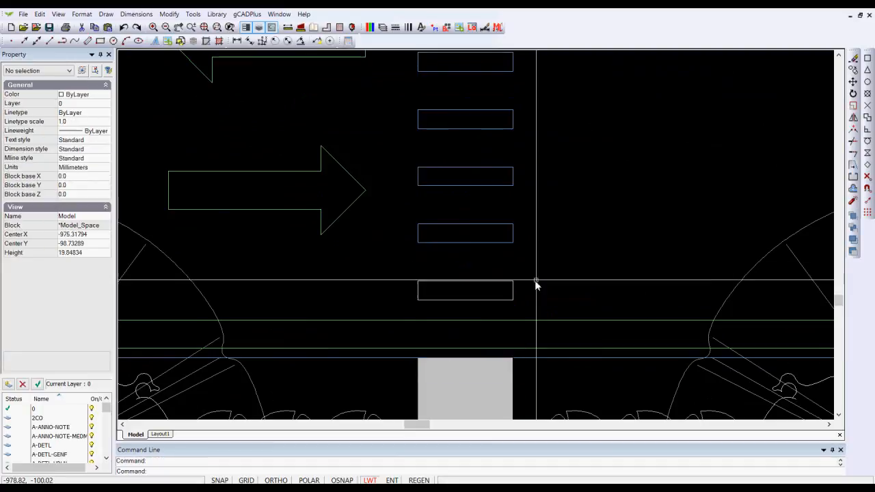
Step: Move the joined polyline of the lowest stripe to layer A-DETL-GENF
click(495, 285)
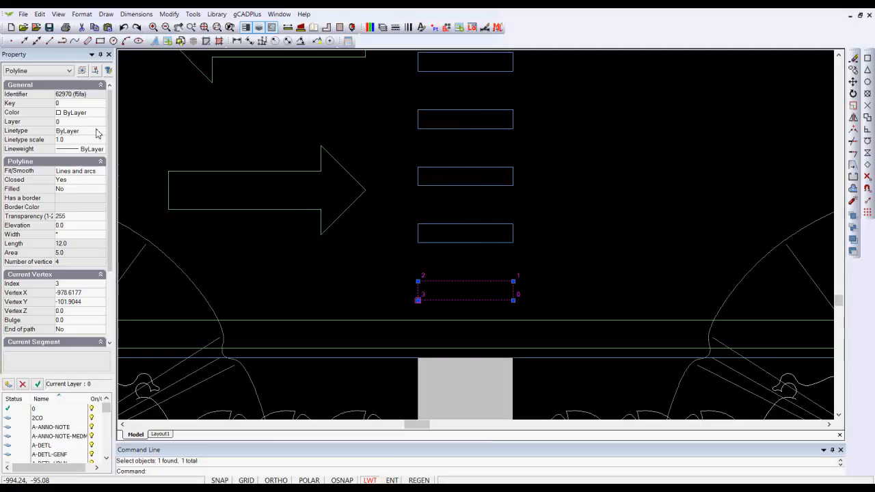
click(99, 122)
click(100, 122)
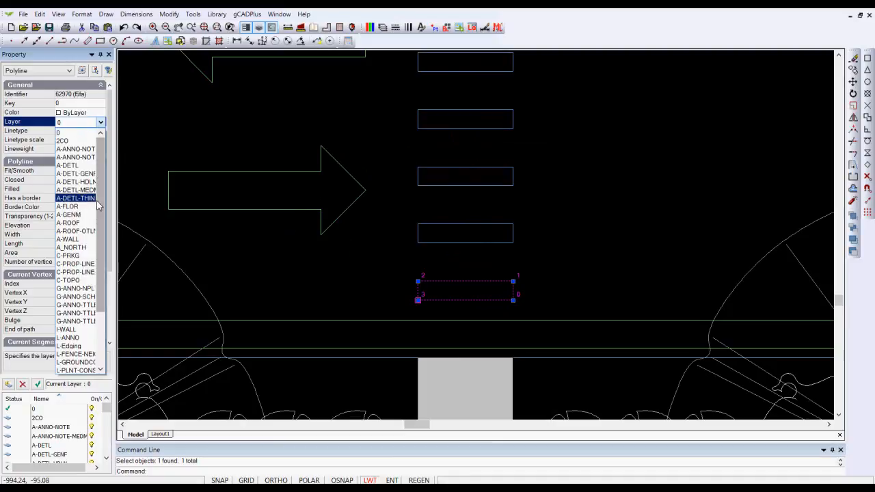
click(77, 174)
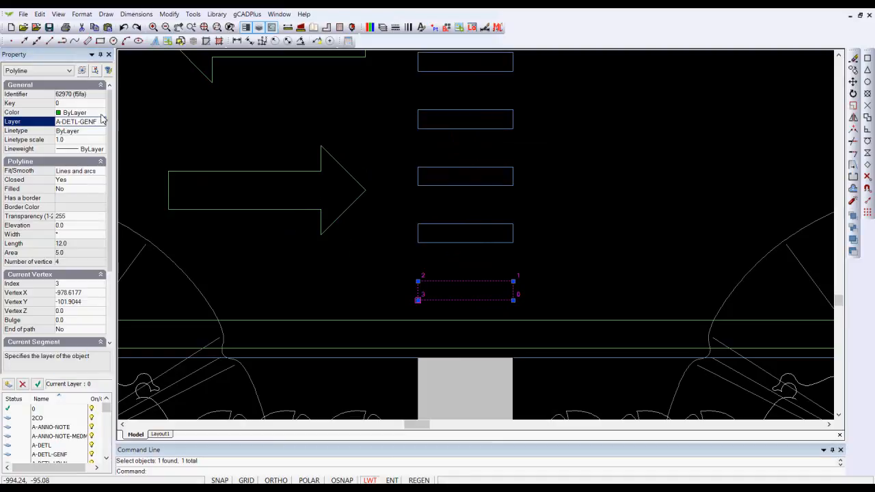
Step: Set the lowest stripe's polyline color to Light Grey and turn on its fill
click(102, 116)
click(101, 114)
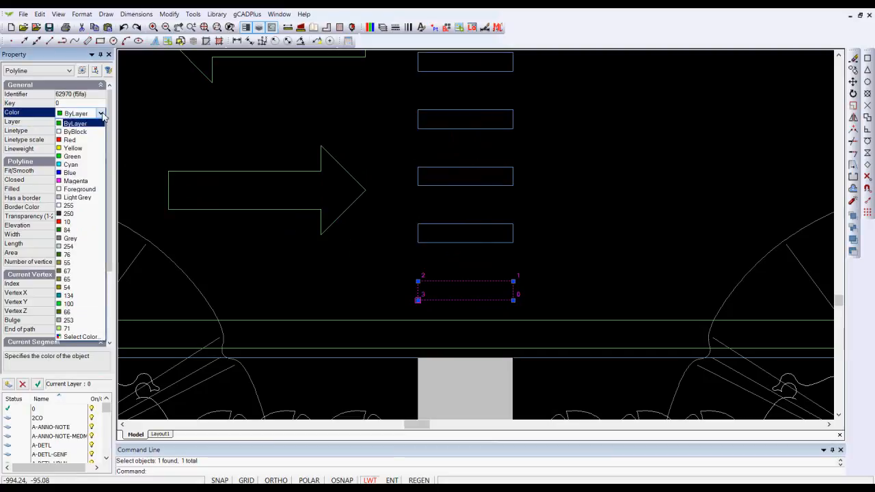
click(63, 198)
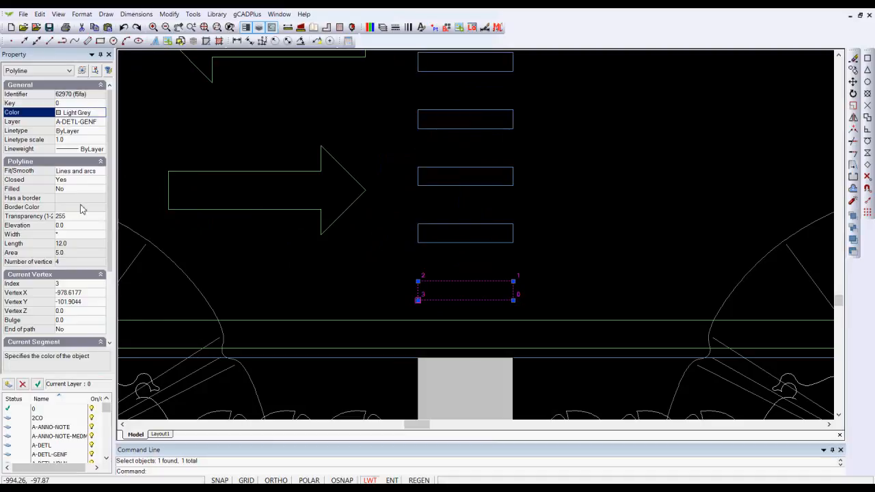
double_click(72, 192)
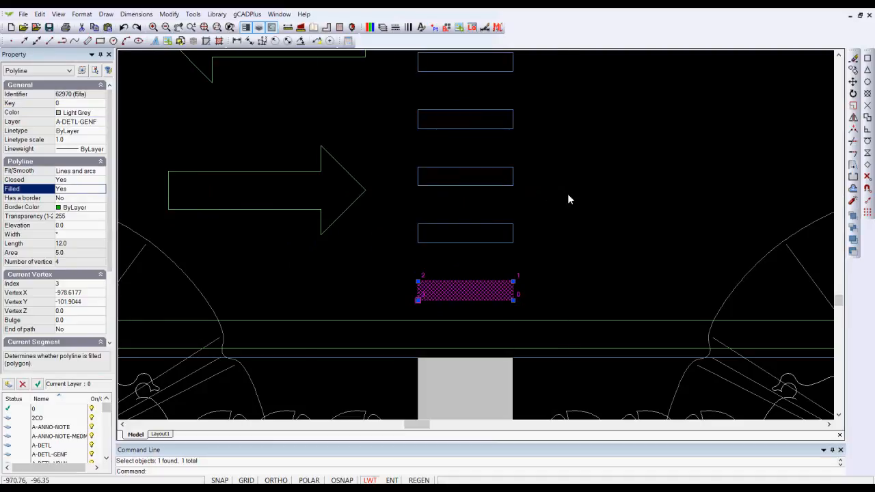
key(Escape)
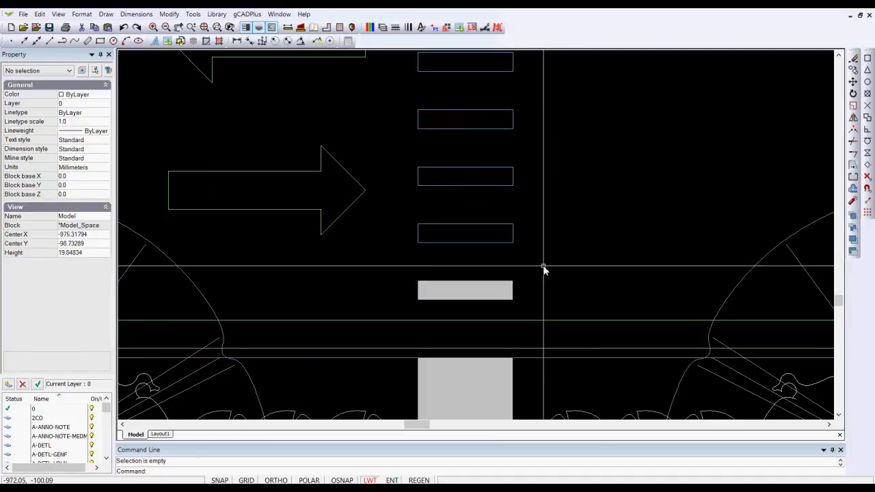
Step: Convert the filled stripe into a block named Step, with its base point at the stripe's lower-left corner
scroll(543, 271, down, 1)
scroll(530, 291, up, 3)
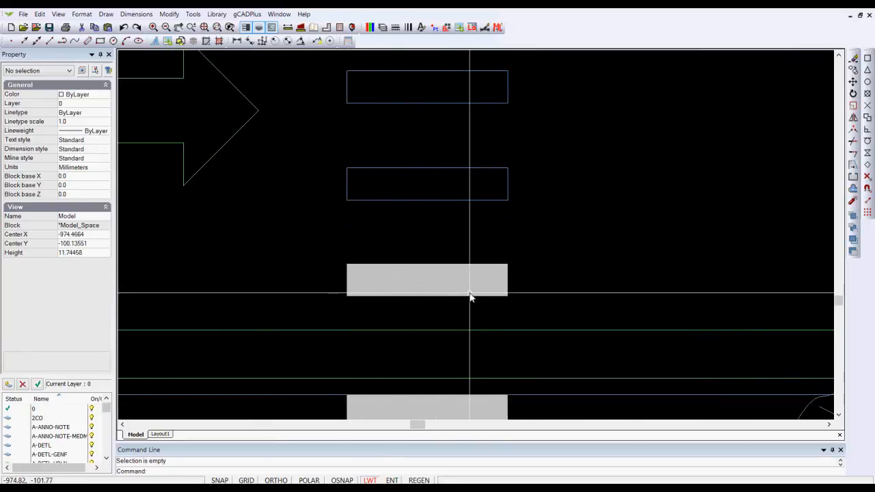
click(498, 270)
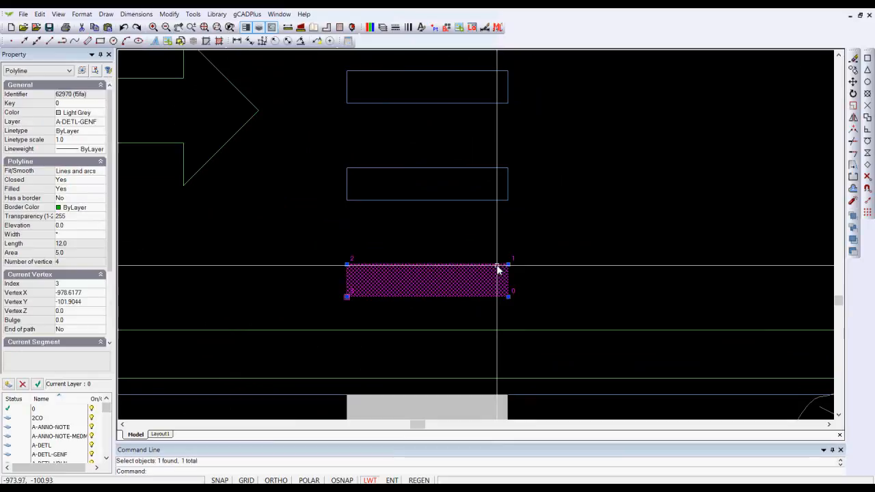
right_click(469, 238)
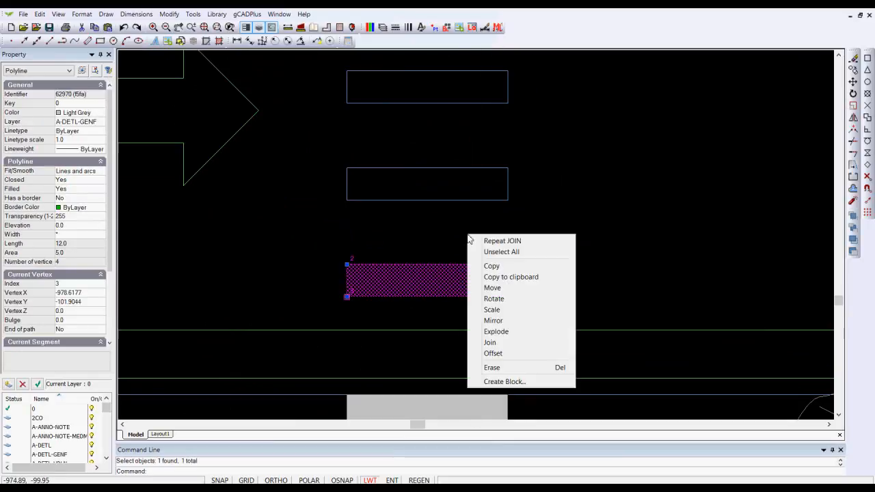
click(511, 381)
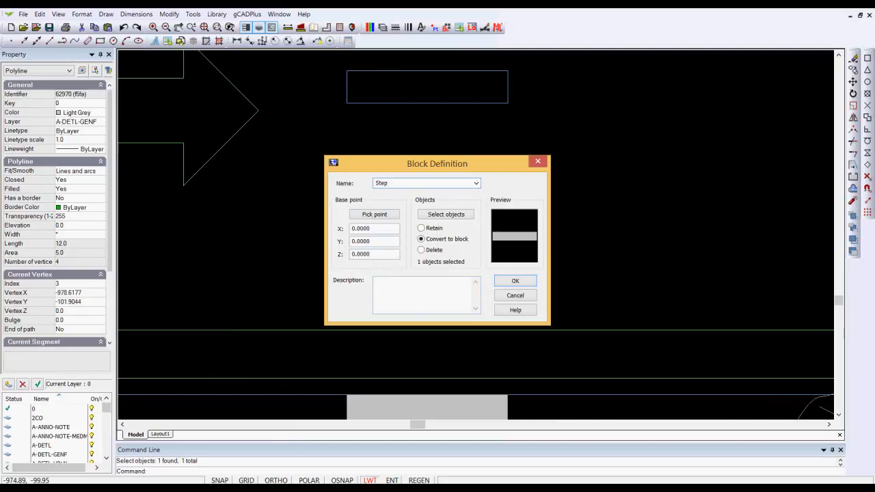
click(375, 214)
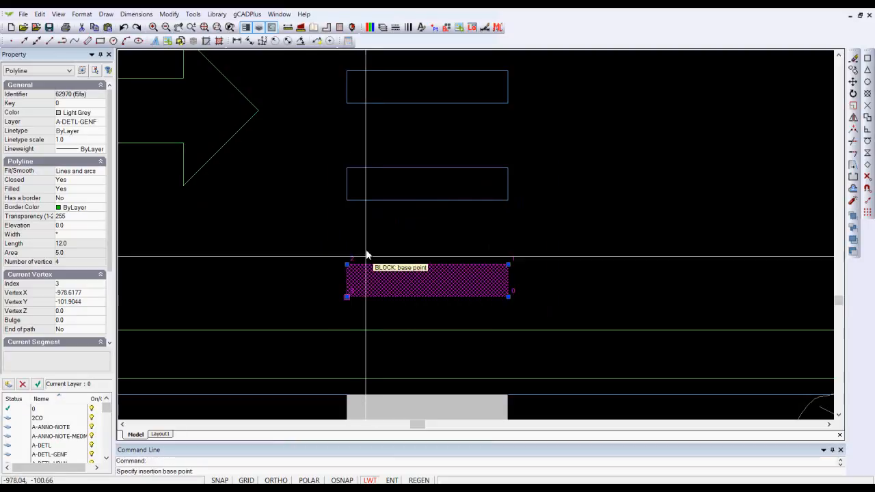
click(348, 299)
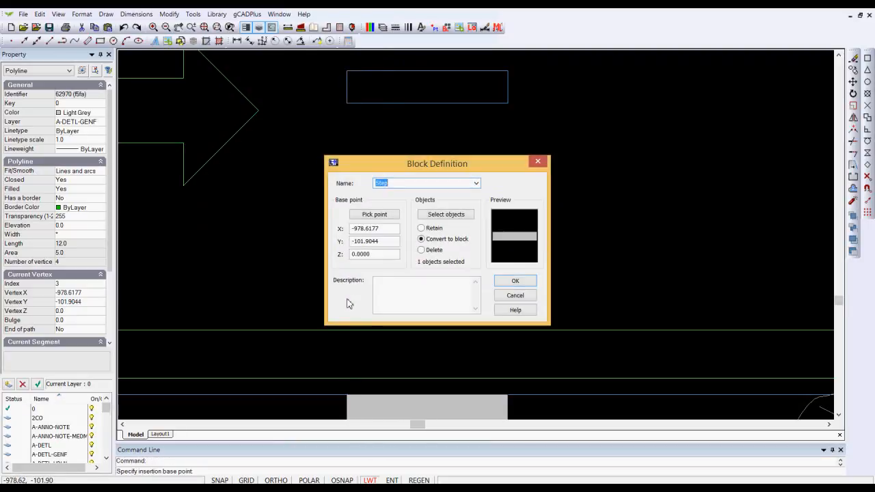
click(515, 282)
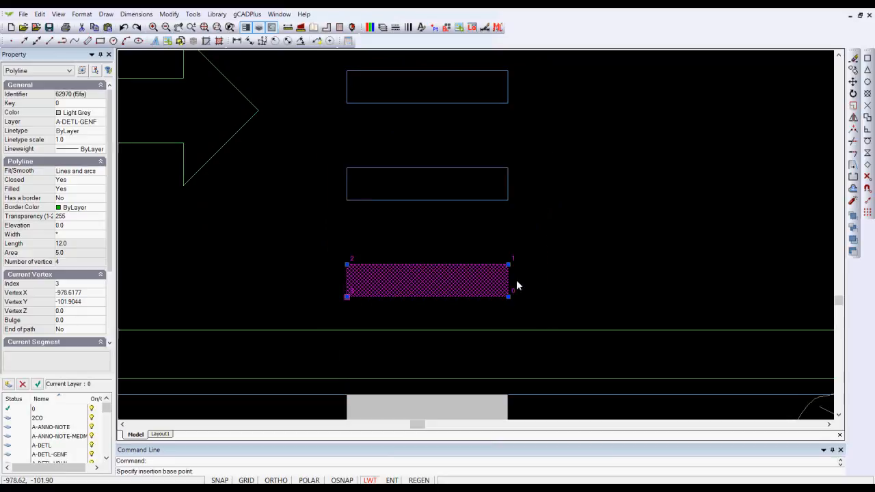
Step: Copy the Step block by its lower-left corner onto the matching corner of the second-lowest stripe outline
click(476, 294)
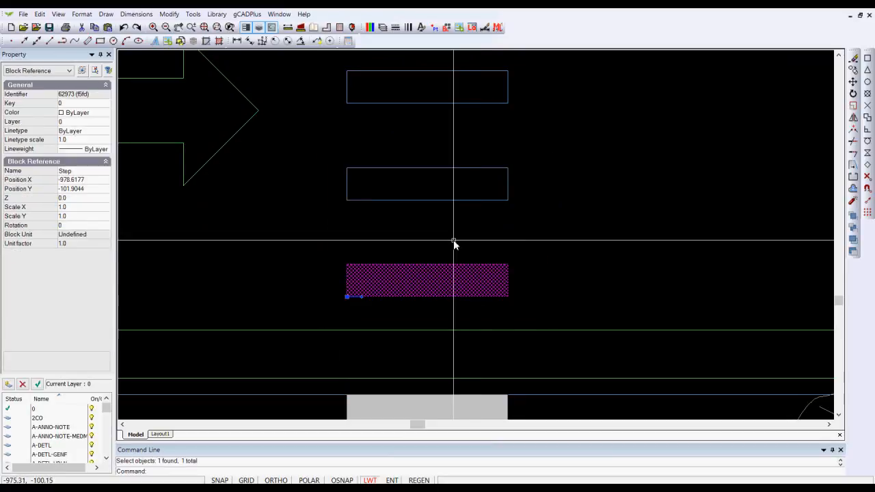
right_click(455, 242)
click(478, 271)
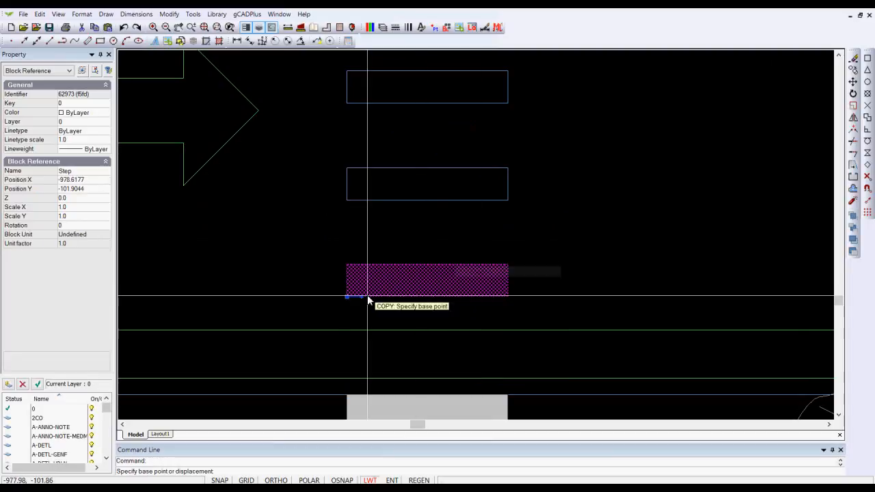
click(347, 298)
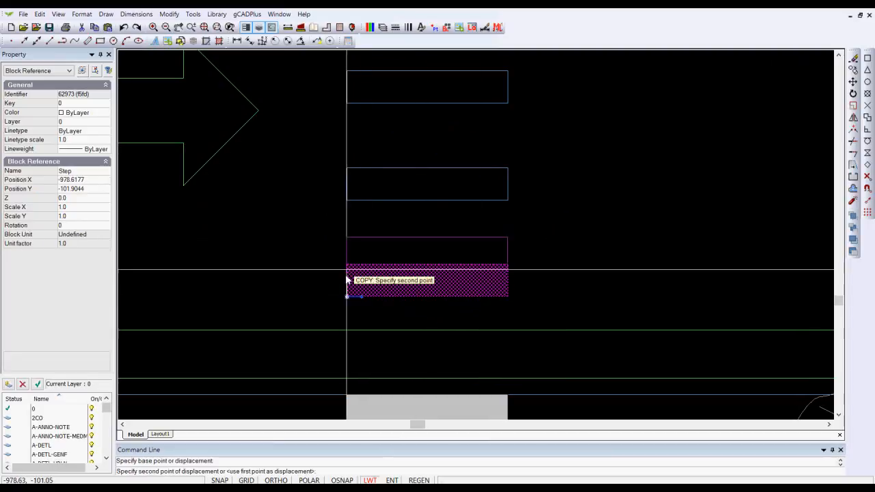
key(F3)
click(346, 203)
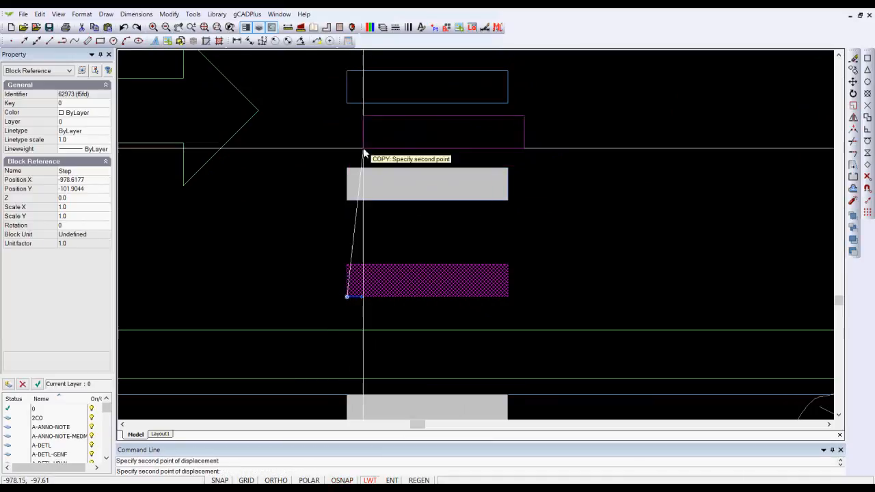
Step: Turn on object snap with only the Endpoint mode enabled in the drafting settings
scroll(362, 145, down, 3)
middle_drag(386, 243, 387, 265)
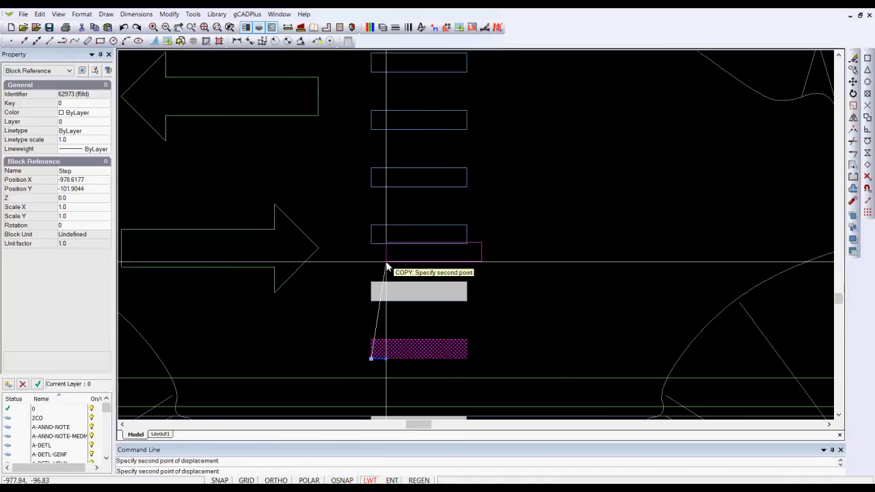
scroll(382, 265, down, 2)
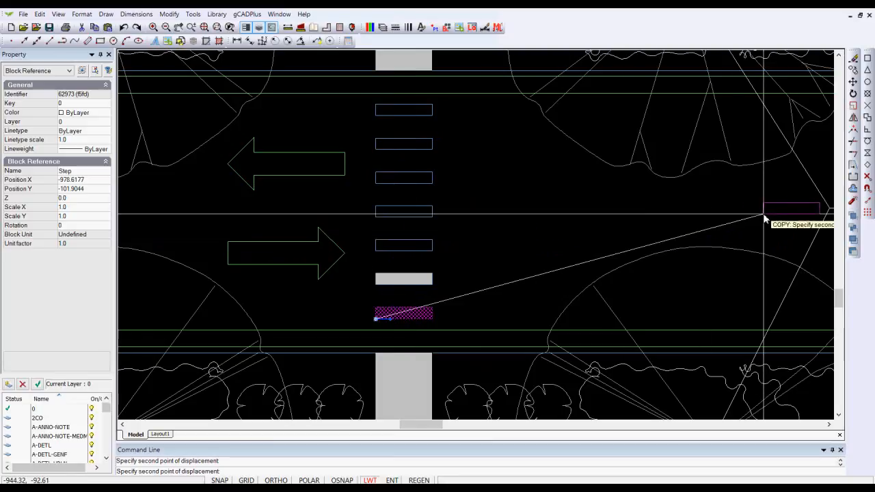
click(867, 189)
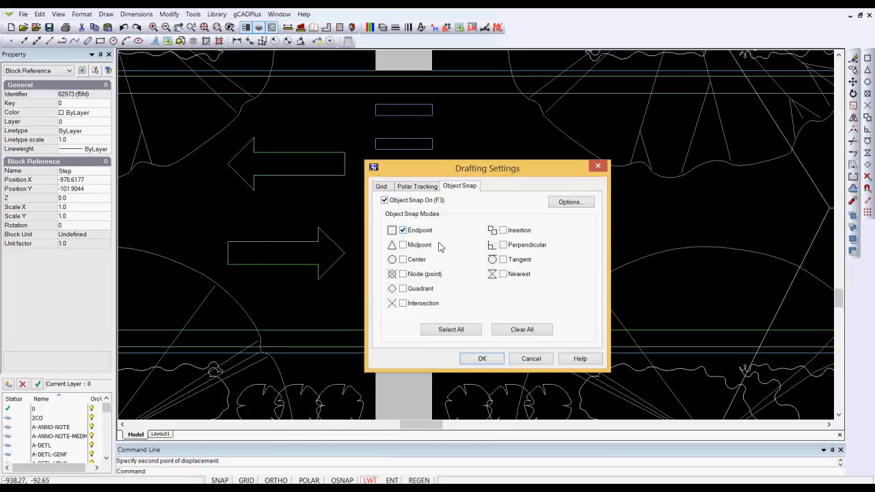
click(484, 359)
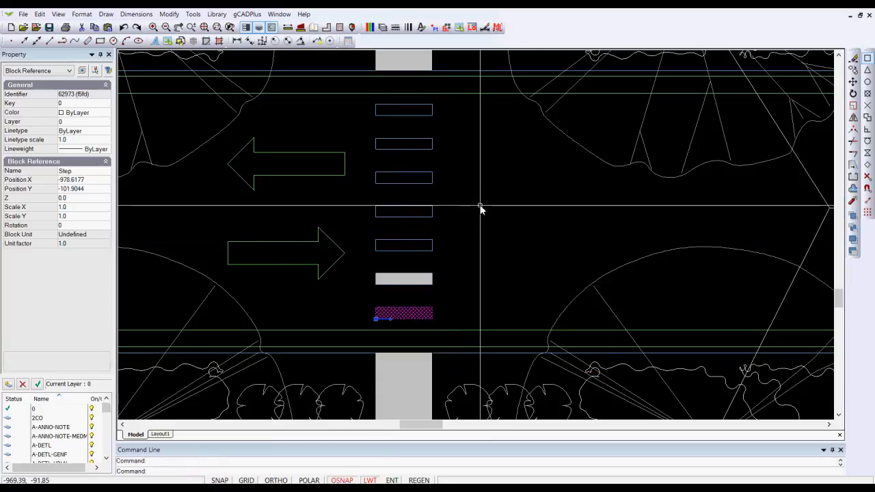
Step: Copy the Step block by its lower-left corner onto the matching corners of the five remaining stripe outlines
right_click(457, 290)
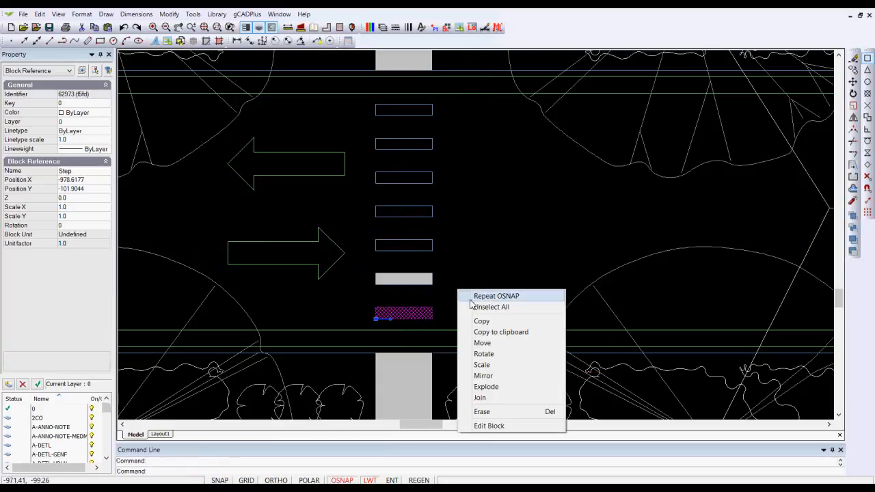
click(490, 323)
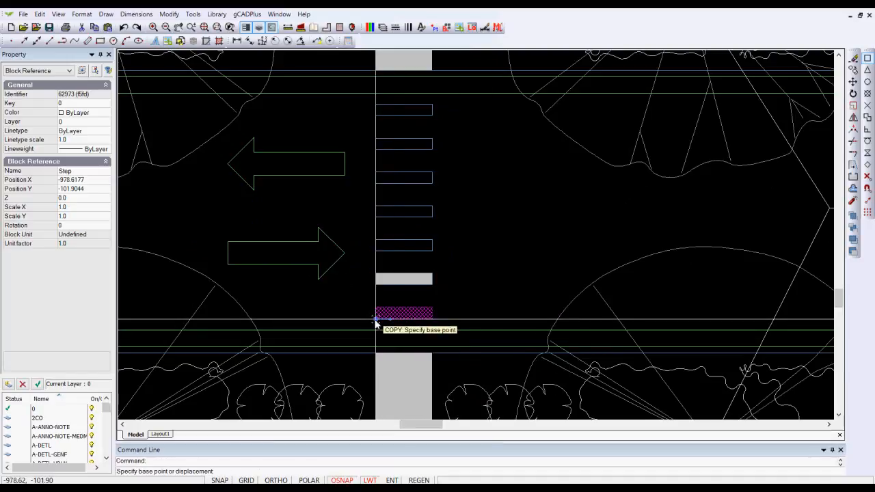
click(375, 318)
click(376, 250)
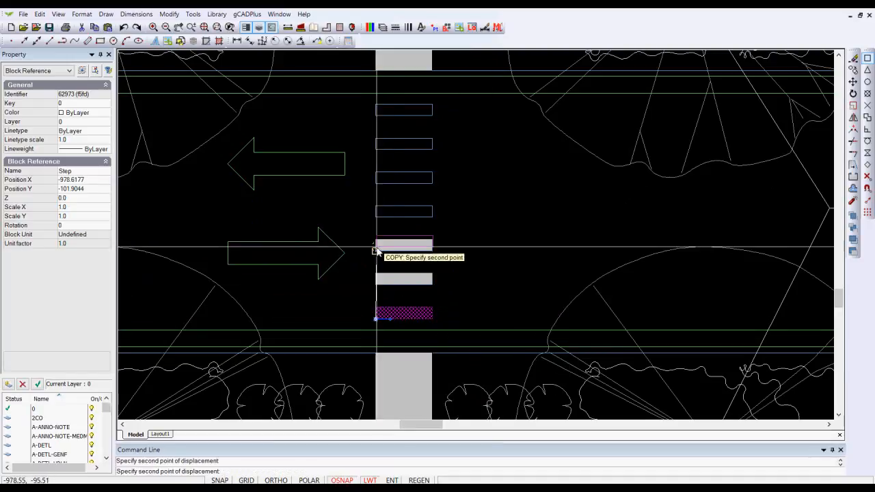
click(376, 216)
click(376, 181)
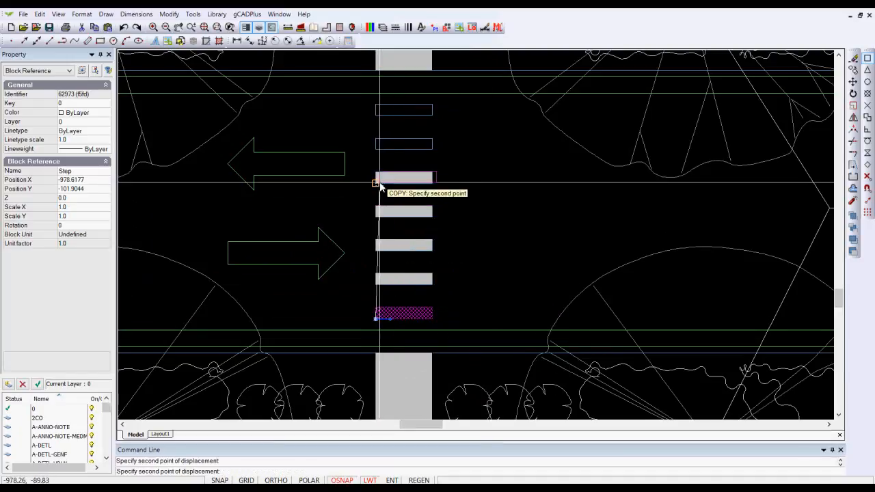
click(375, 147)
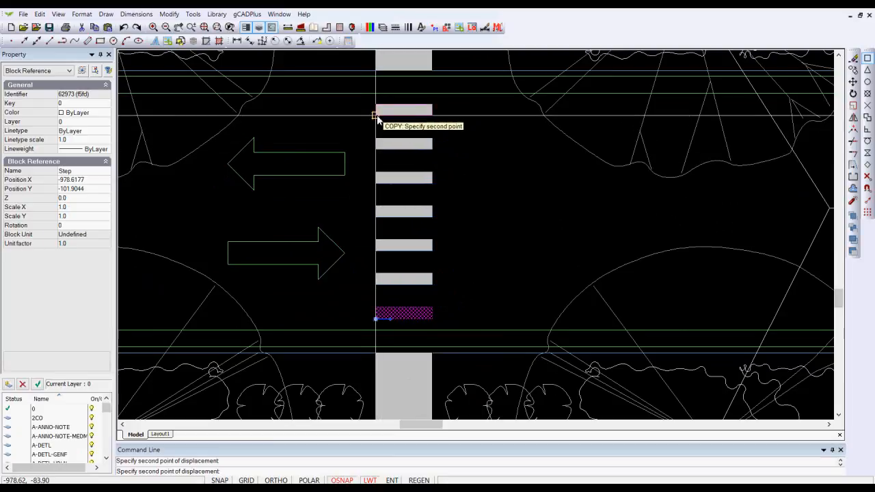
click(376, 114)
key(Return)
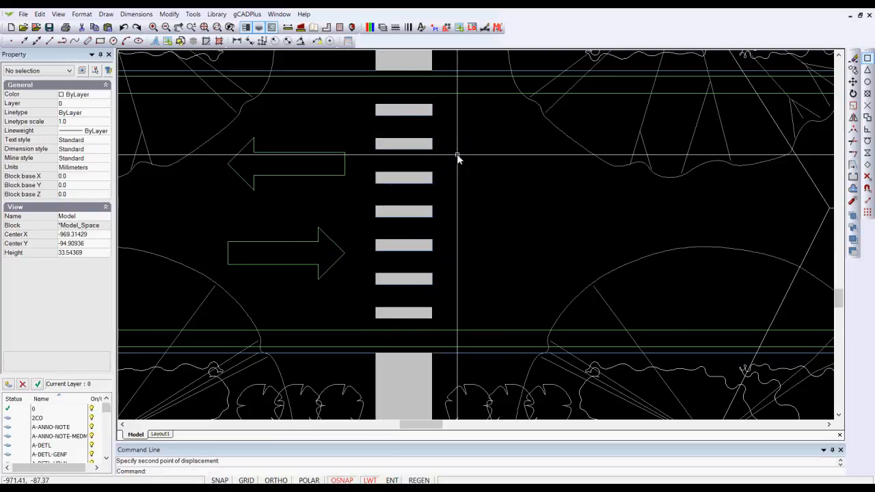
Step: Check which layer holds the old outline lines around the second-lowest stripe block
scroll(444, 122, up, 3)
scroll(437, 116, down, 4)
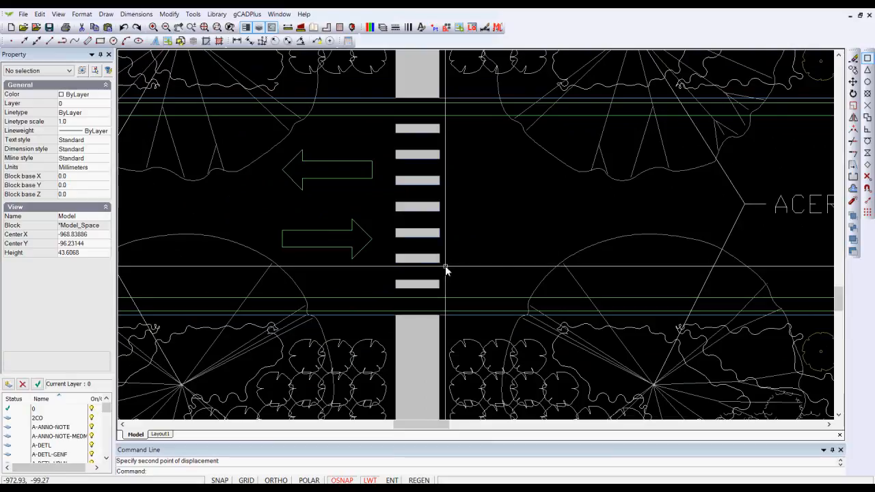
scroll(446, 270, up, 3)
click(419, 234)
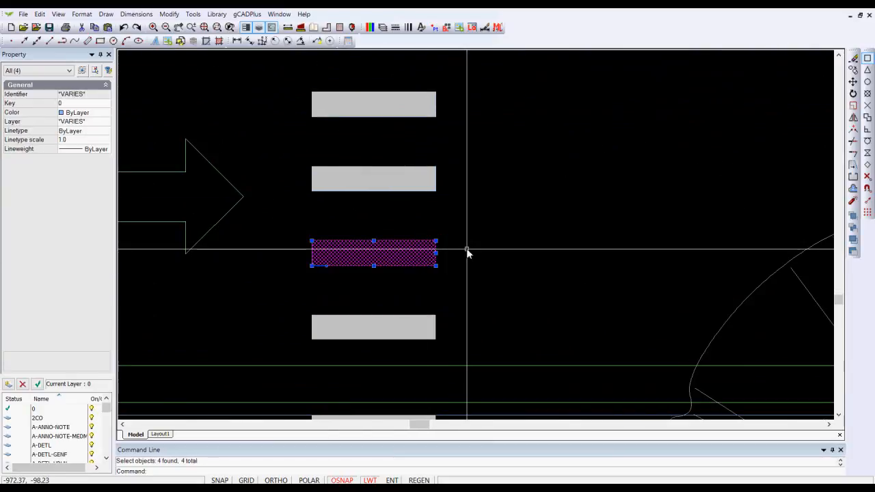
shift+click(425, 251)
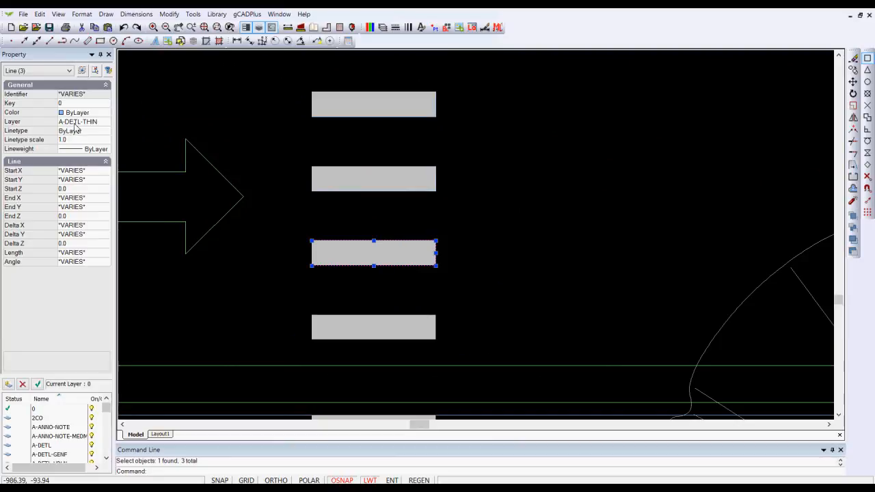
key(Escape)
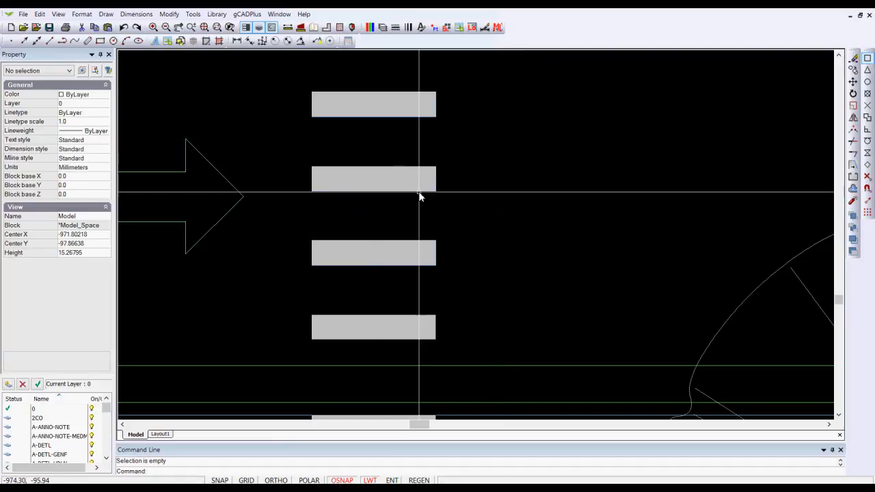
Step: Isolate the layer A-DETL-THIN
click(193, 13)
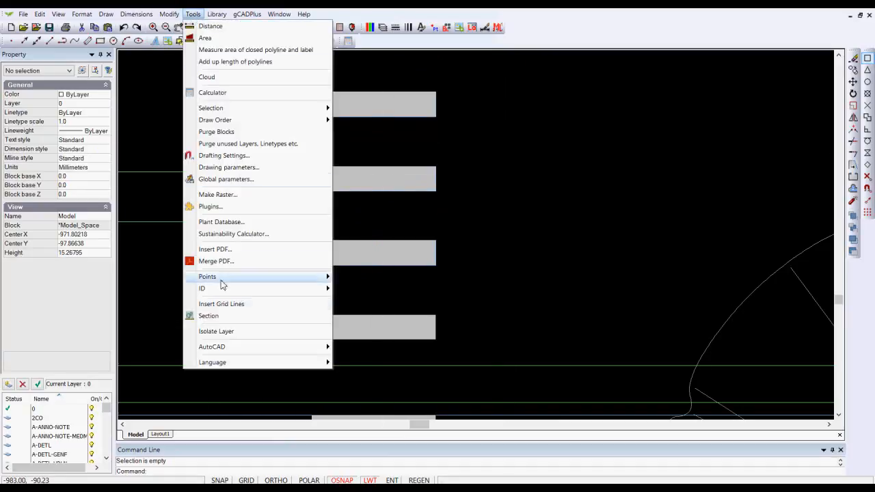
click(218, 331)
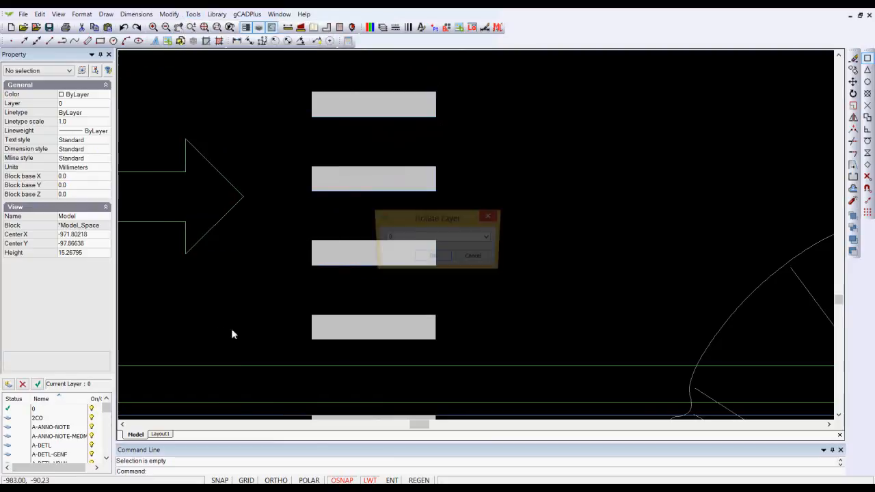
click(489, 237)
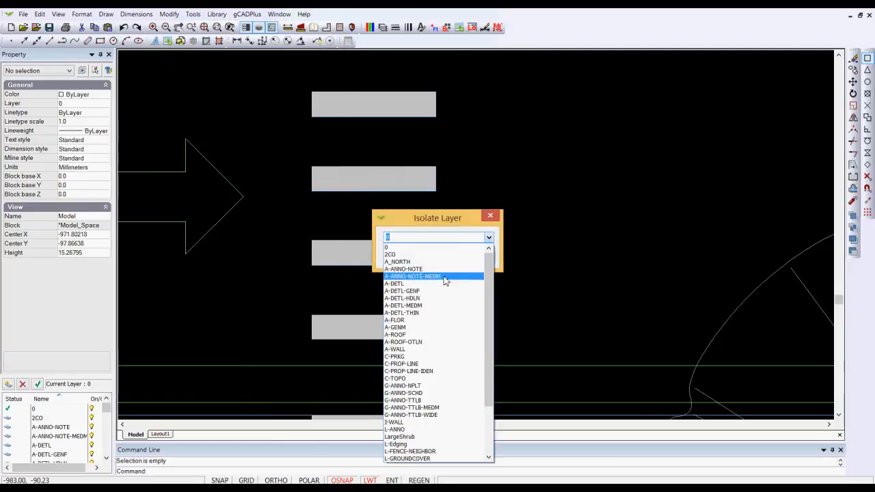
click(420, 314)
click(433, 263)
Step: Delete all the old outline lines of the six upper crosswalk stripes
scroll(498, 255, down, 5)
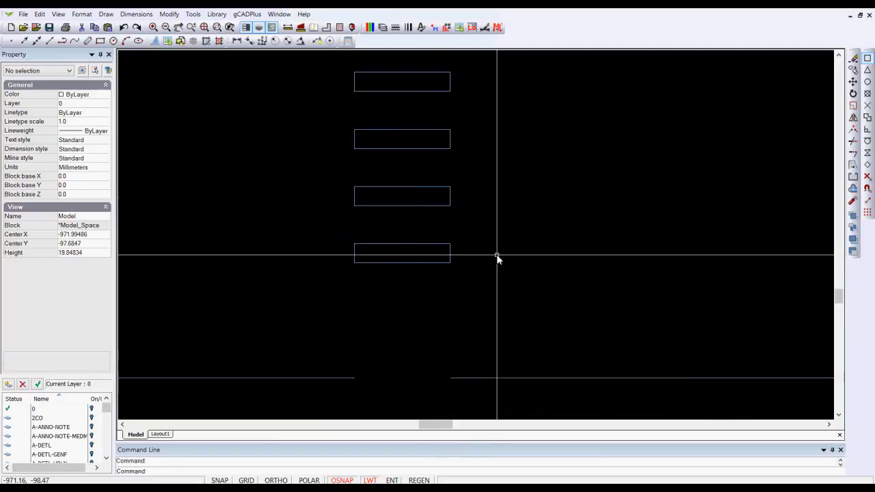
scroll(509, 240, down, 1)
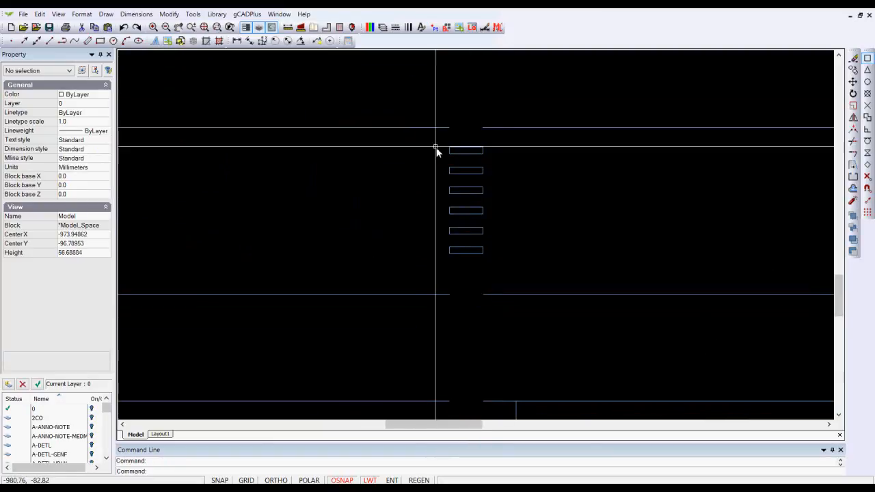
click(434, 142)
click(496, 256)
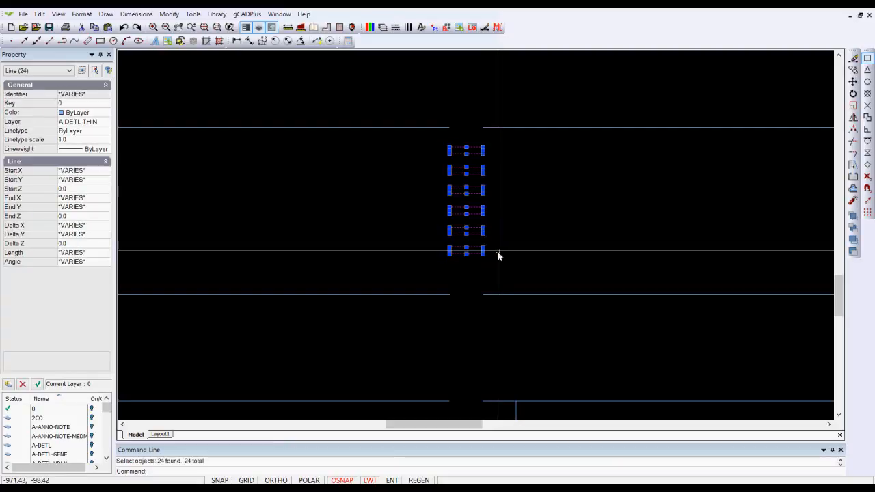
key(Delete)
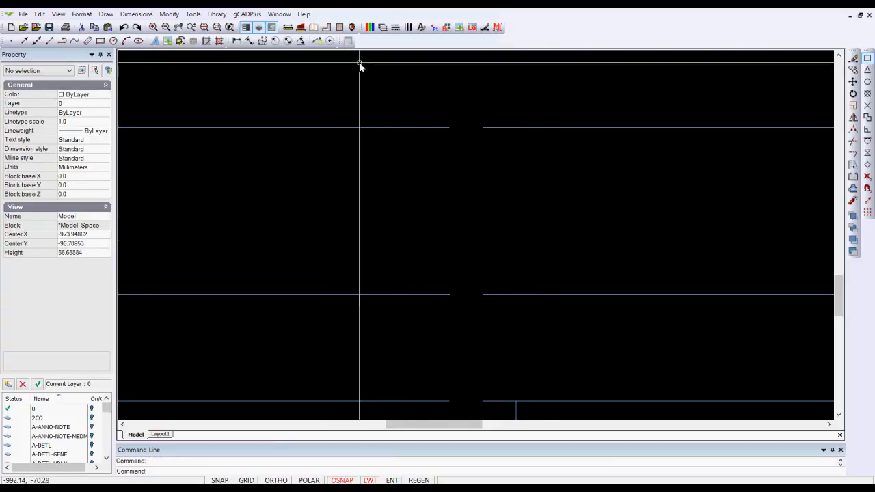
Step: Turn all used layers back on through the layer properties
click(382, 27)
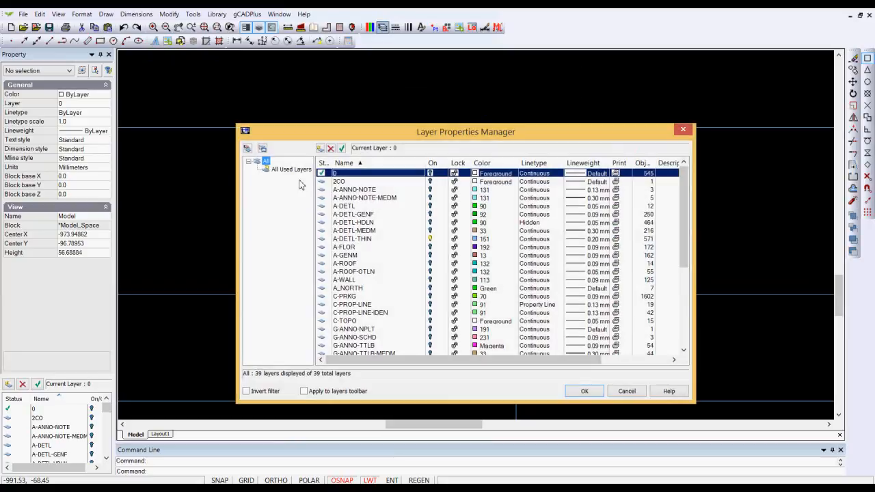
click(279, 172)
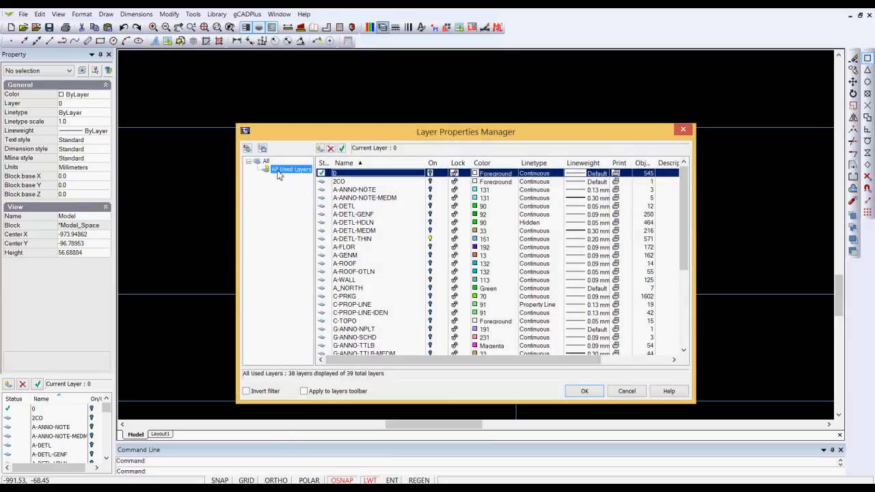
right_click(278, 175)
click(302, 179)
click(582, 391)
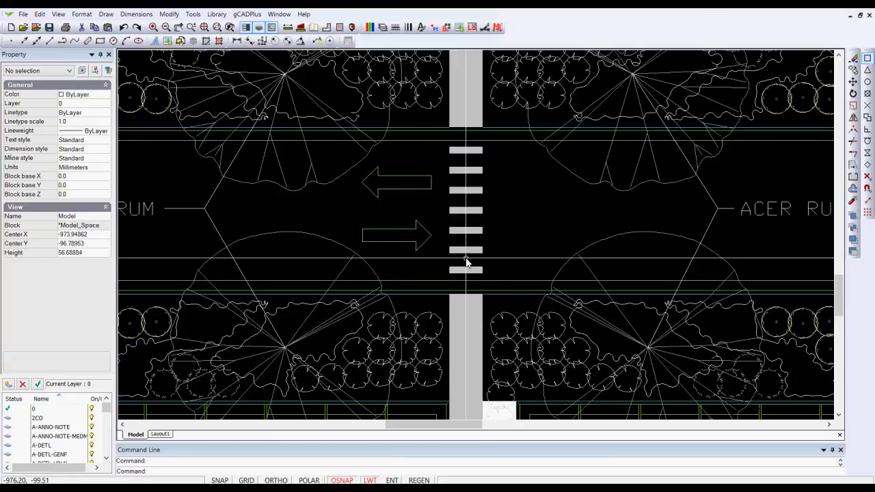
Step: Select the solid light-grey hatch of the walkway directly below the crosswalk
scroll(465, 262, up, 3)
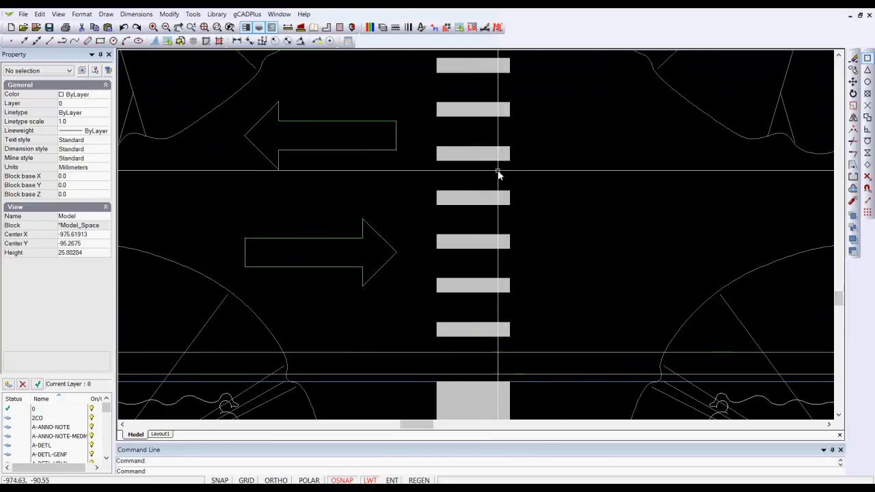
scroll(504, 171, down, 3)
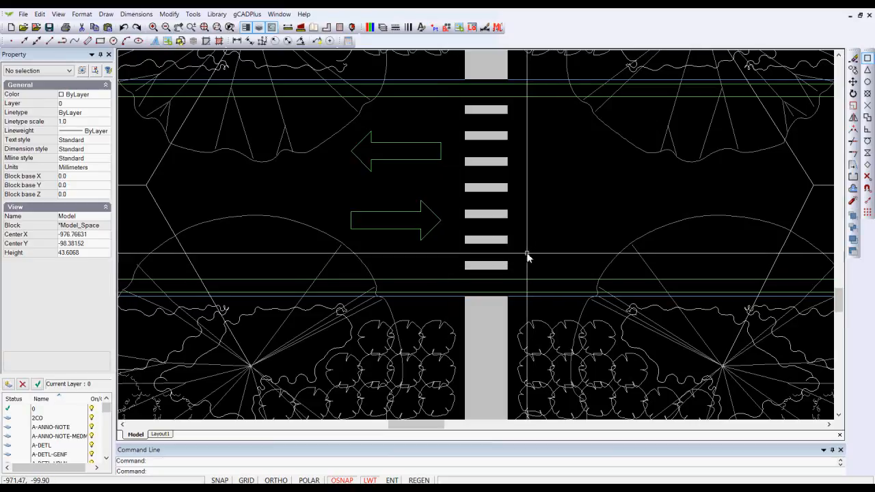
scroll(527, 256, down, 3)
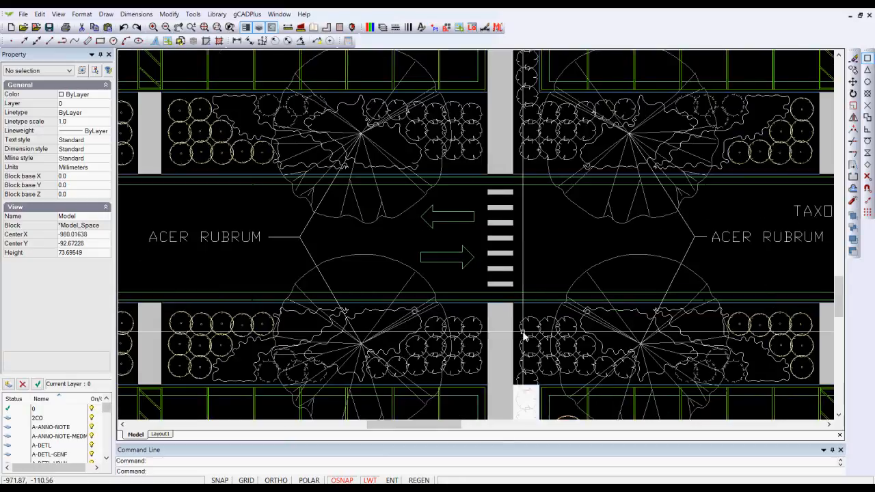
middle_drag(517, 256, 513, 205)
scroll(516, 272, up, 2)
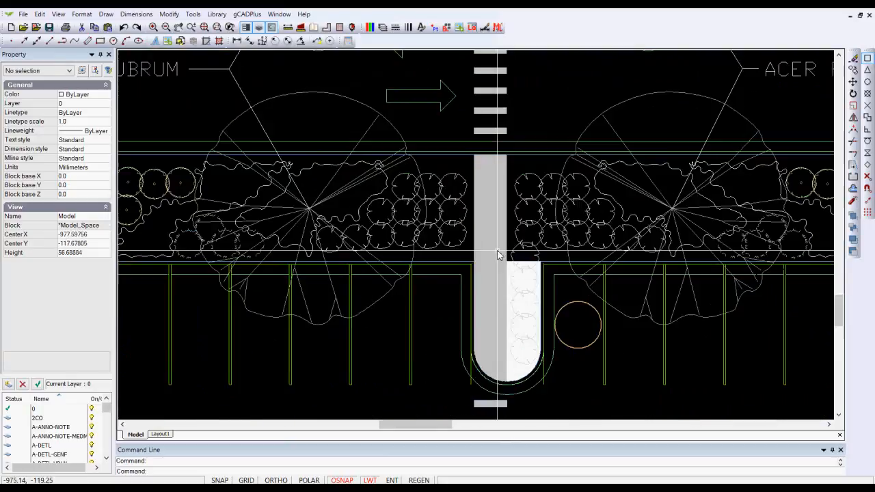
click(506, 174)
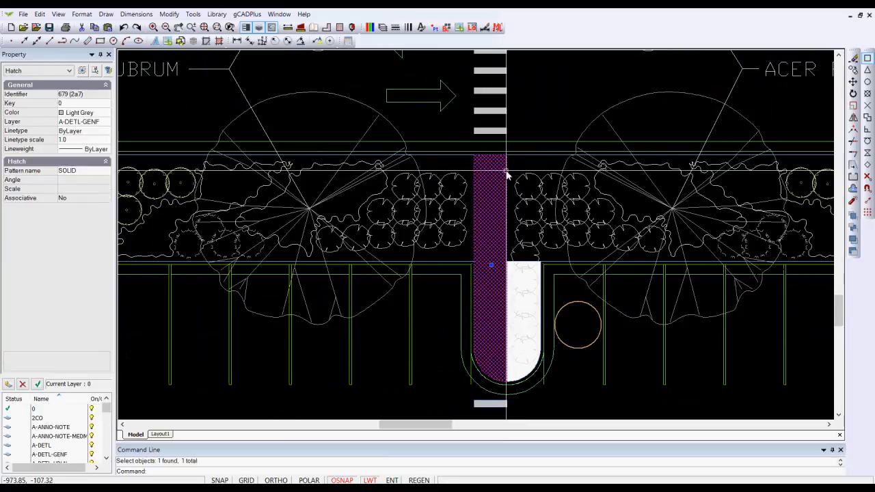